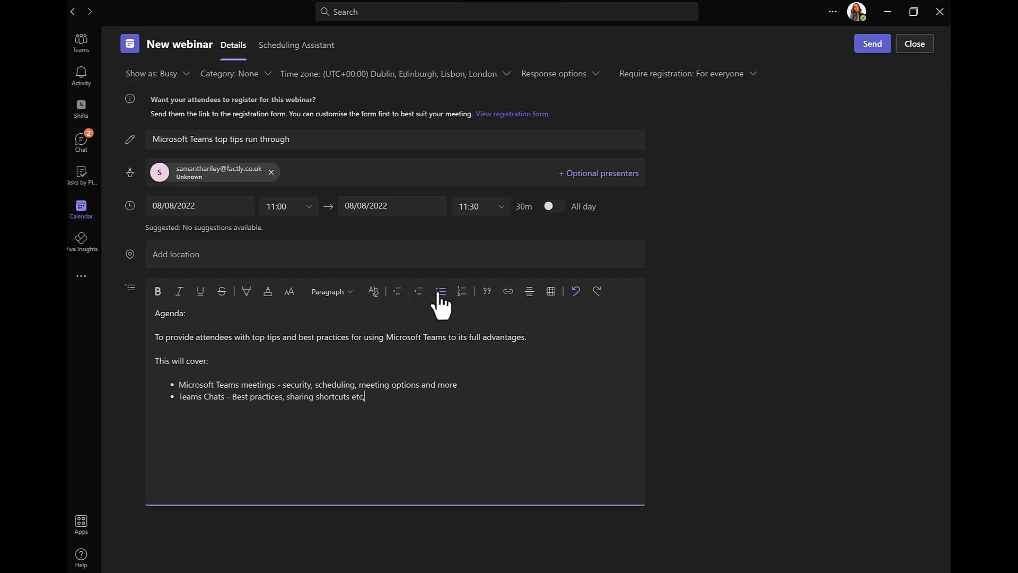
- Add agenda bullets Calendar walkthrough, Sharing files, Shortcuts, Tasks and planner, Shifts, plus a polls-and-Q&A closing note
key("Return")
type("Calendar walkthrough")
key("Return")
type("Sharing files")
key("Return")
type("Shortcuts")
key("Return")
type("Tasks and planner")
key("Return")
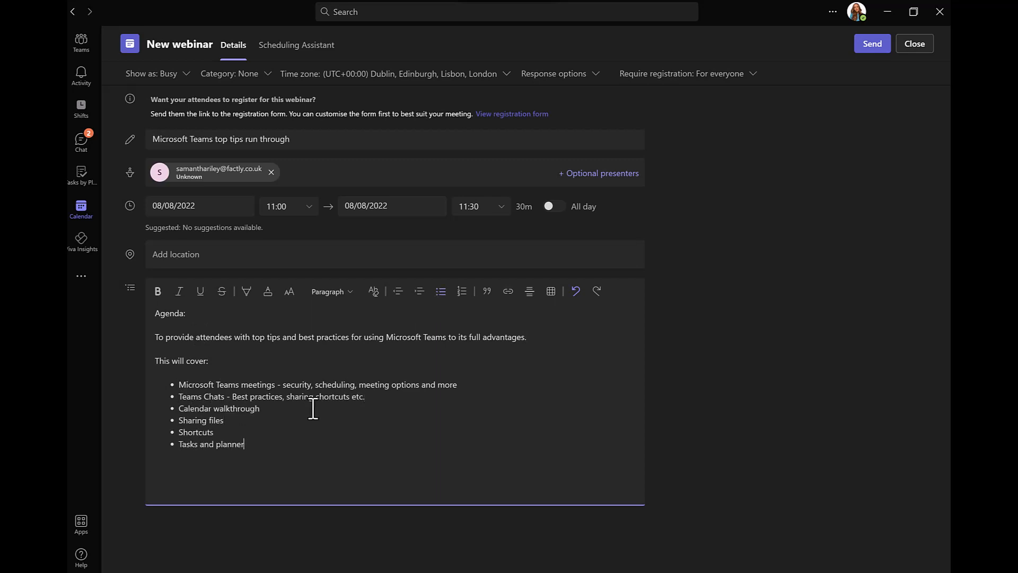
type("Shifts  Polls to be held throughout webinar and Q&A at end")
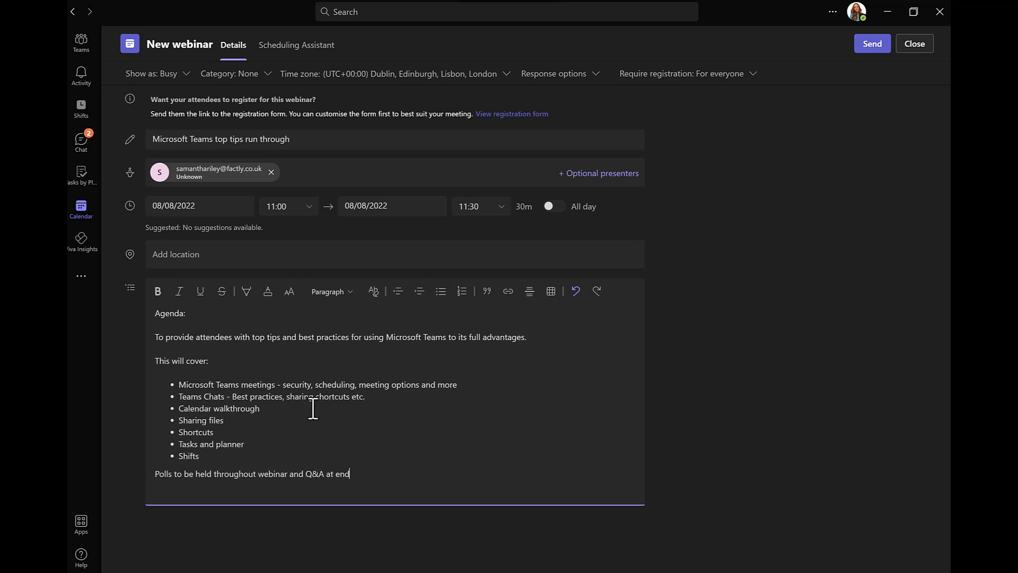
left_click(314, 418)
- On the registration form, title the event 'Microsoft Teams top tips' and paste the agenda as its description
left_click(513, 115)
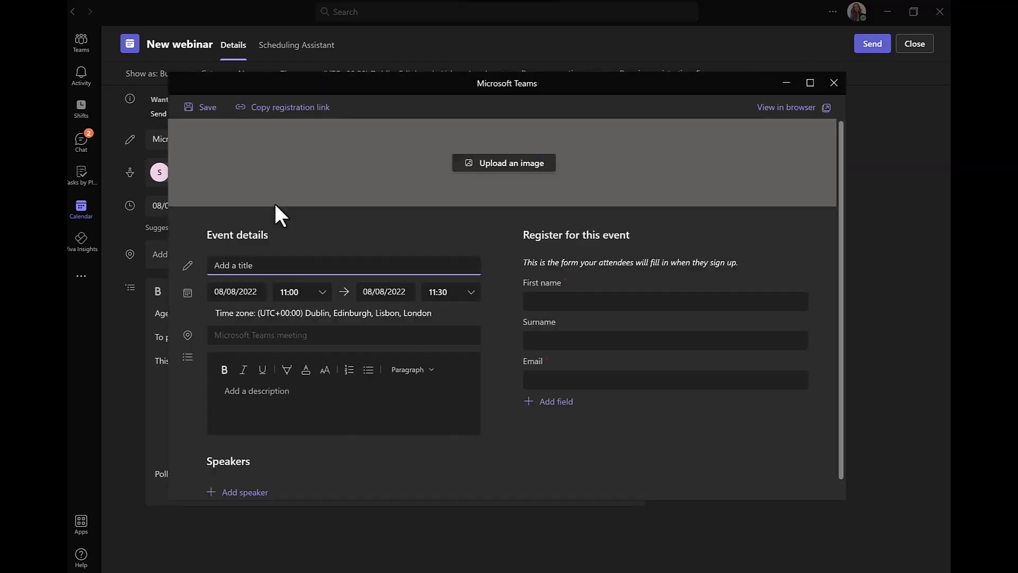
left_click(276, 260)
type("Microsoft Teams top tips")
left_click(258, 391)
type("Agenda:")
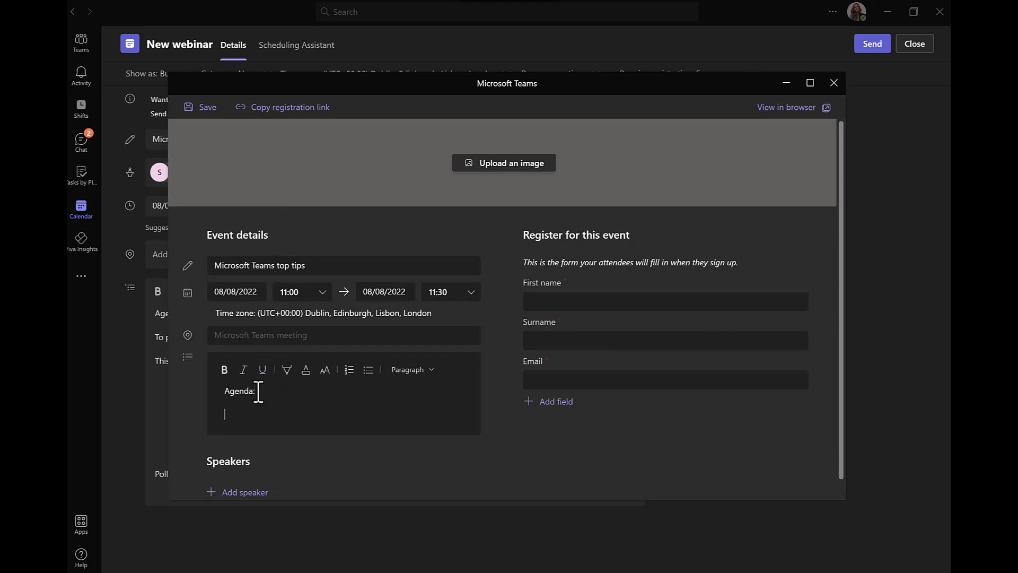
type("Sharing files Shortcuts Tasks and planner Shifts")
- Add a speaker with her name and a trainer bio
scroll(333, 485, "down", 1)
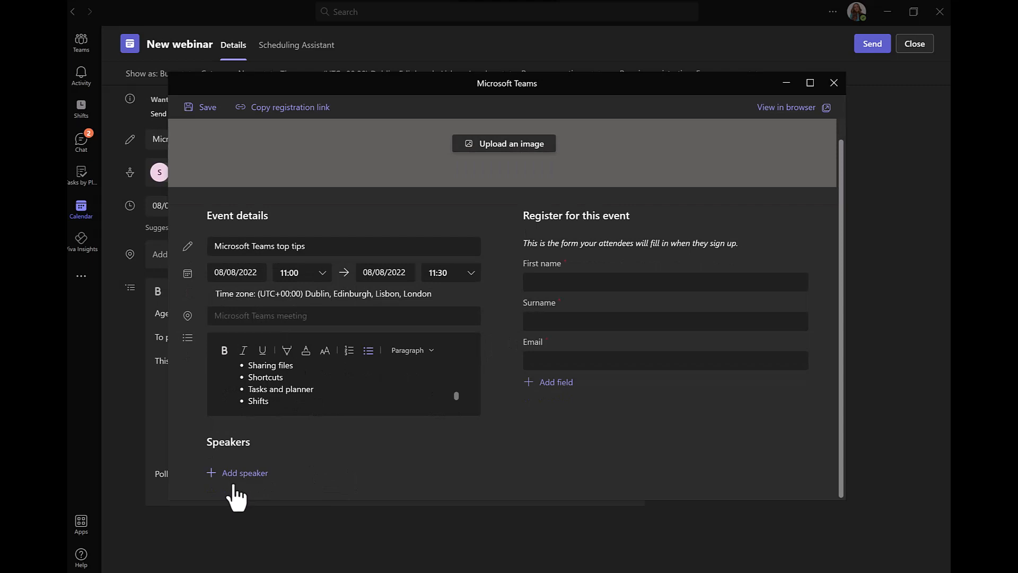
left_click(260, 475)
type("Samantha Ri")
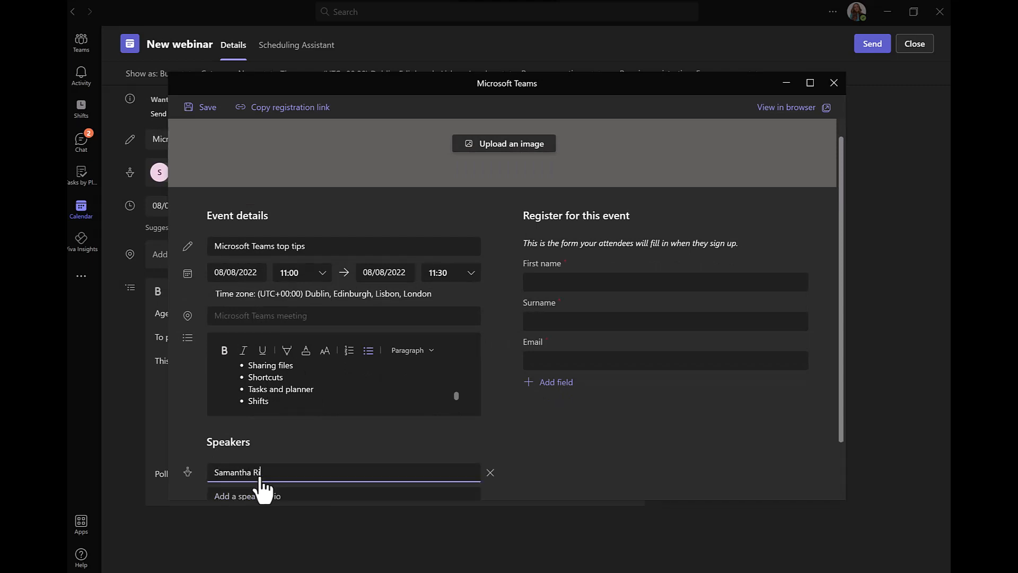
type("ley")
scroll(260, 486, "down", 2)
left_click(247, 440)
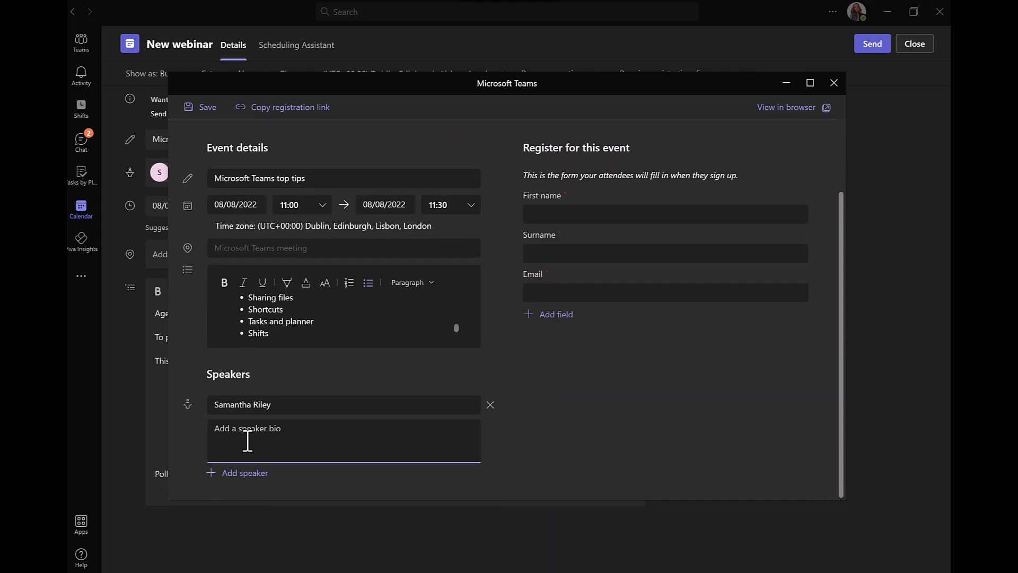
type("Trained Microsoft 365 partner and Microsoft Teams specialist")
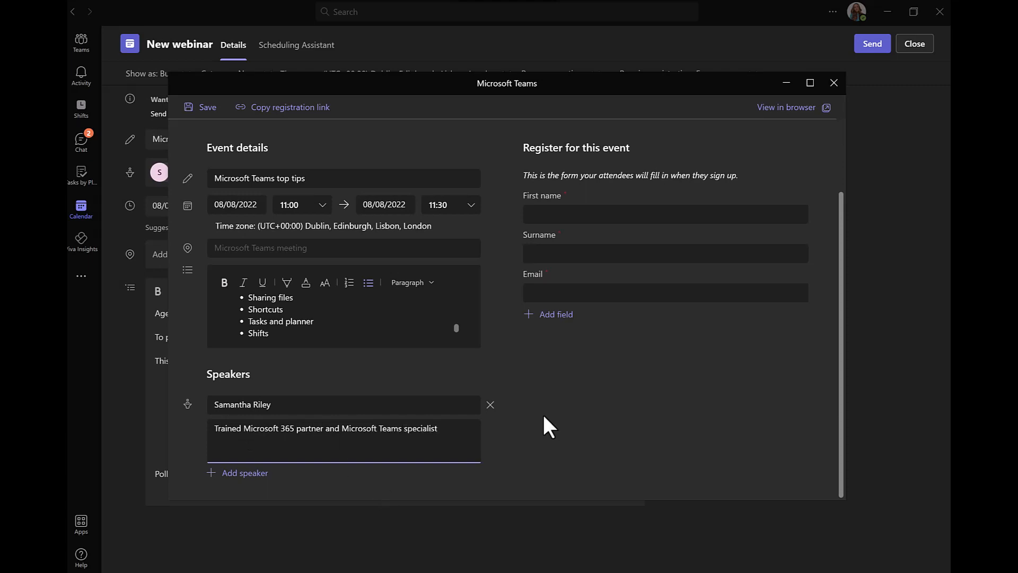
left_click(543, 414)
- Leave the extra registration fields unchanged, then save and close the registration page
left_click(558, 314)
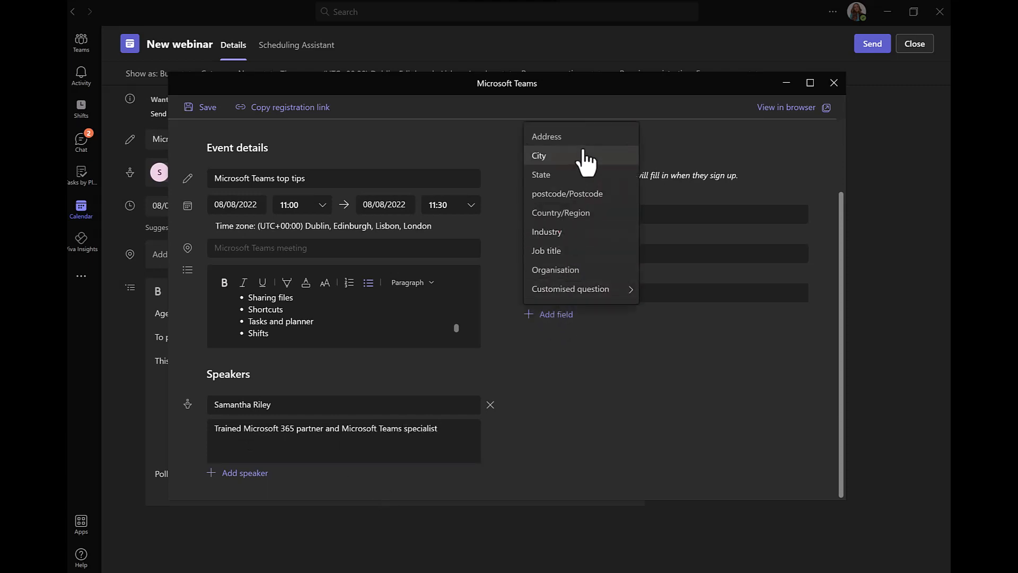
mouse_move(599, 292)
left_click(590, 394)
scroll(413, 311, "up", 5)
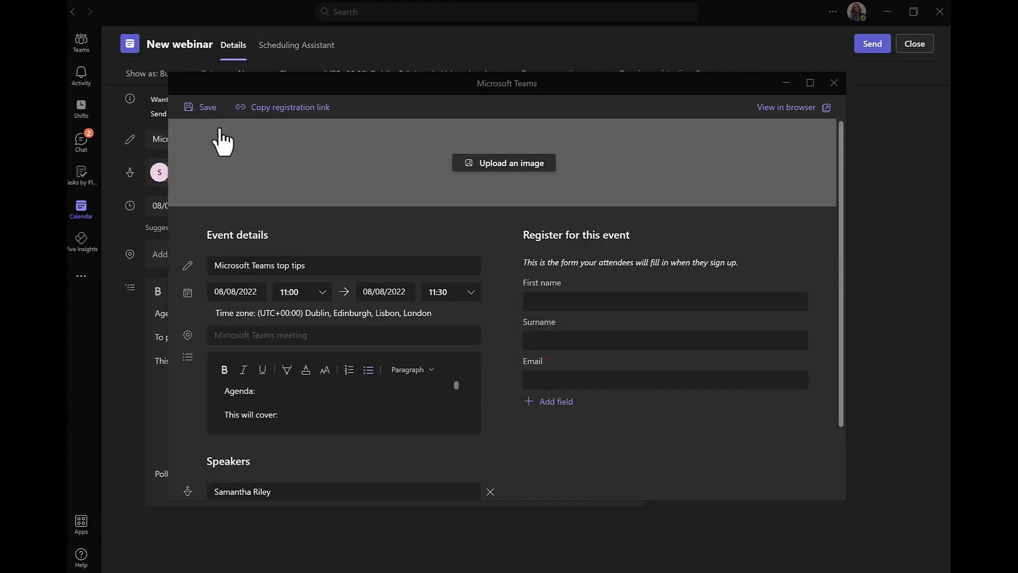
left_click(194, 108)
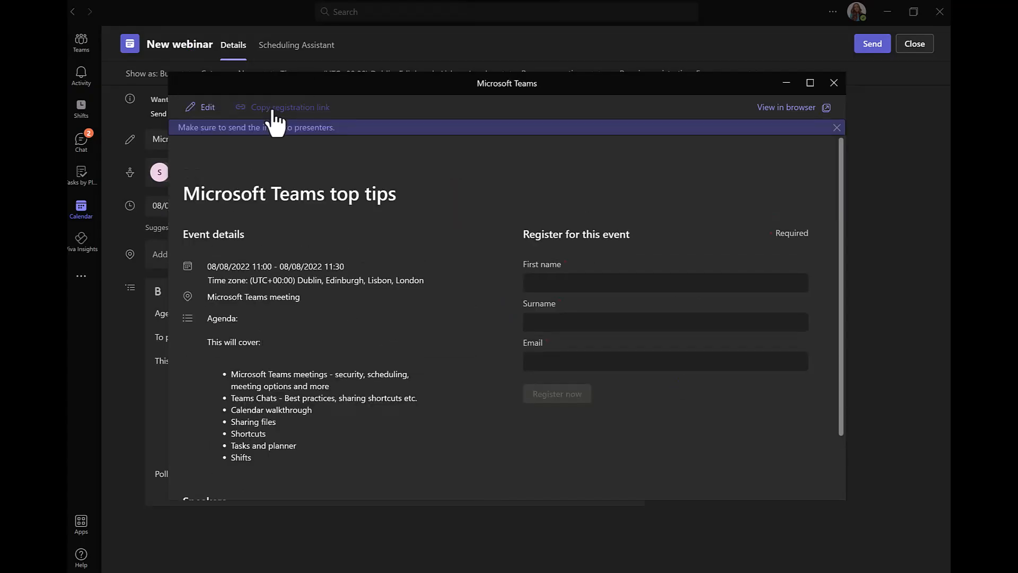
left_click(833, 84)
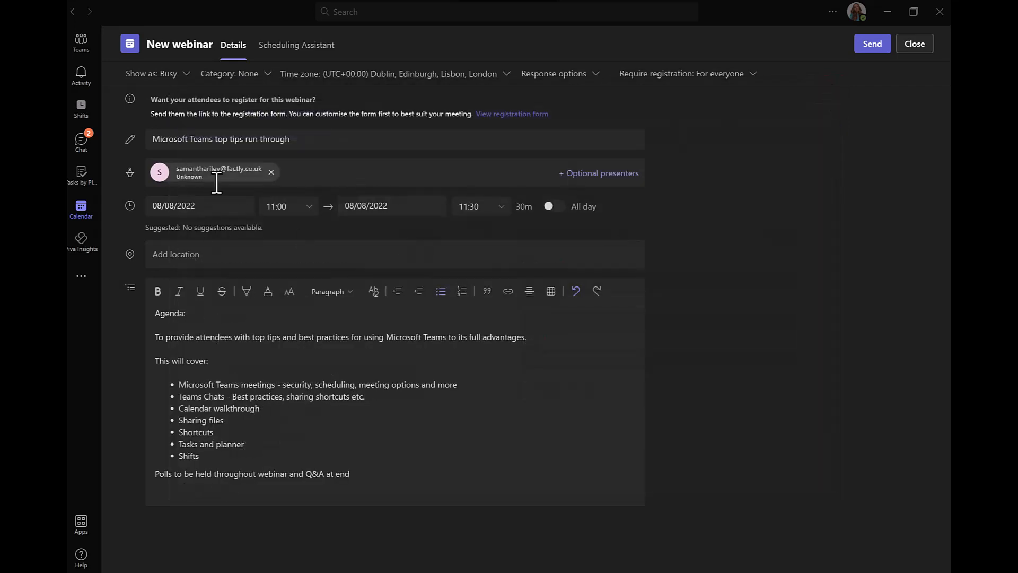
- Keep registration required for everyone, forwarding allowed, and the Dublin, Edinburgh, Lisbon, London time zone
left_click(692, 80)
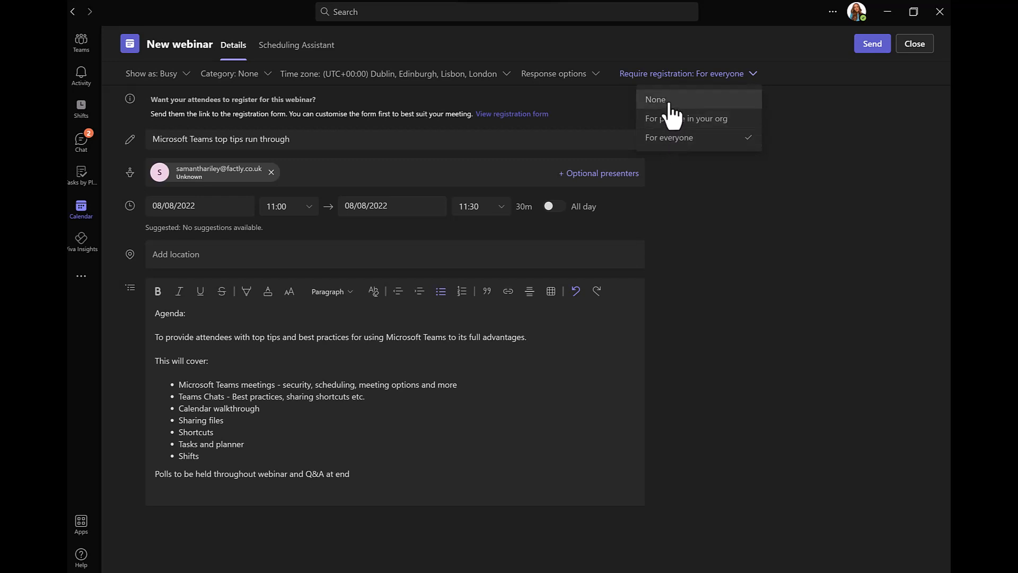
left_click(665, 77)
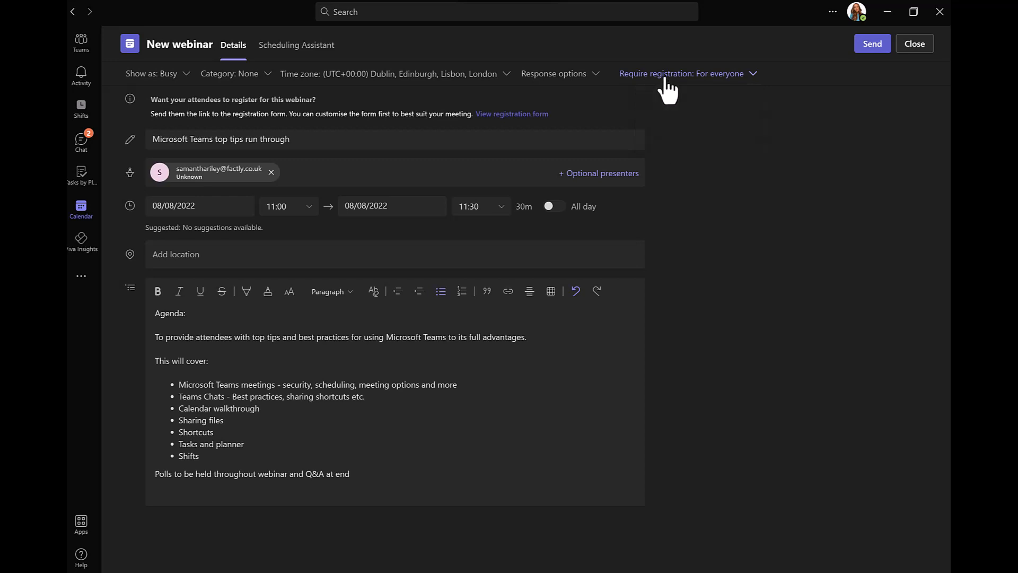
left_click(580, 76)
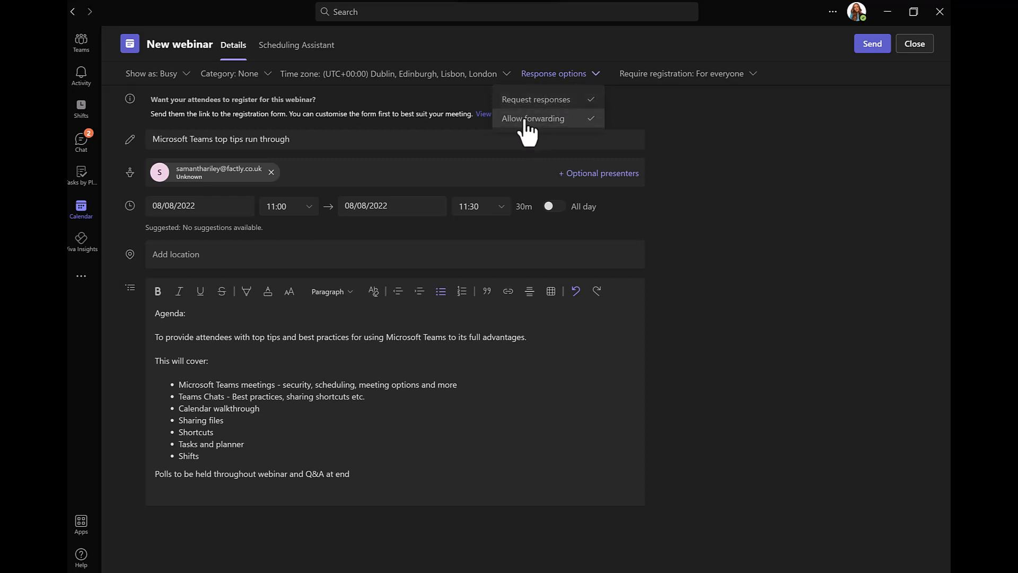
left_click(544, 38)
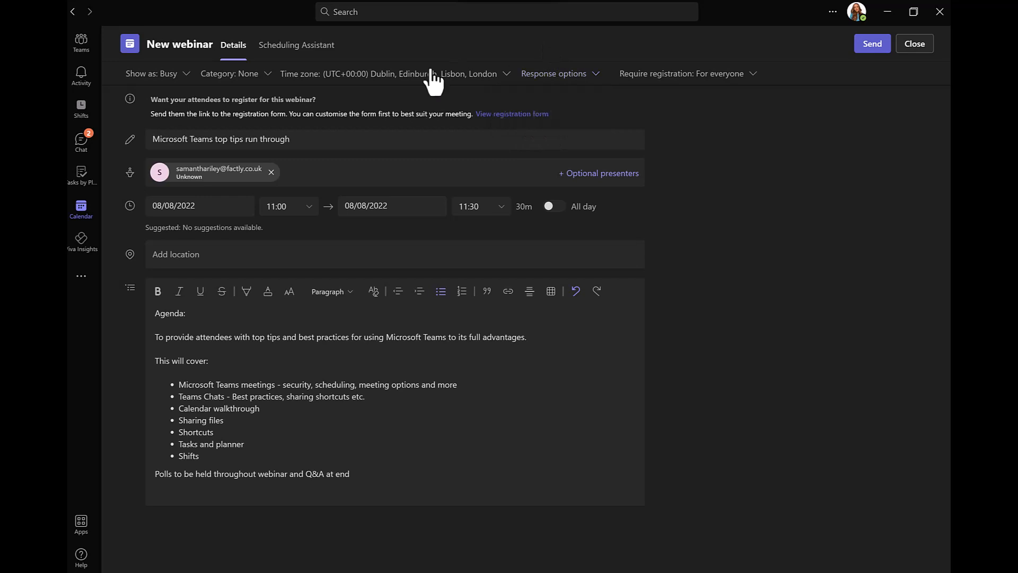
left_click(430, 77)
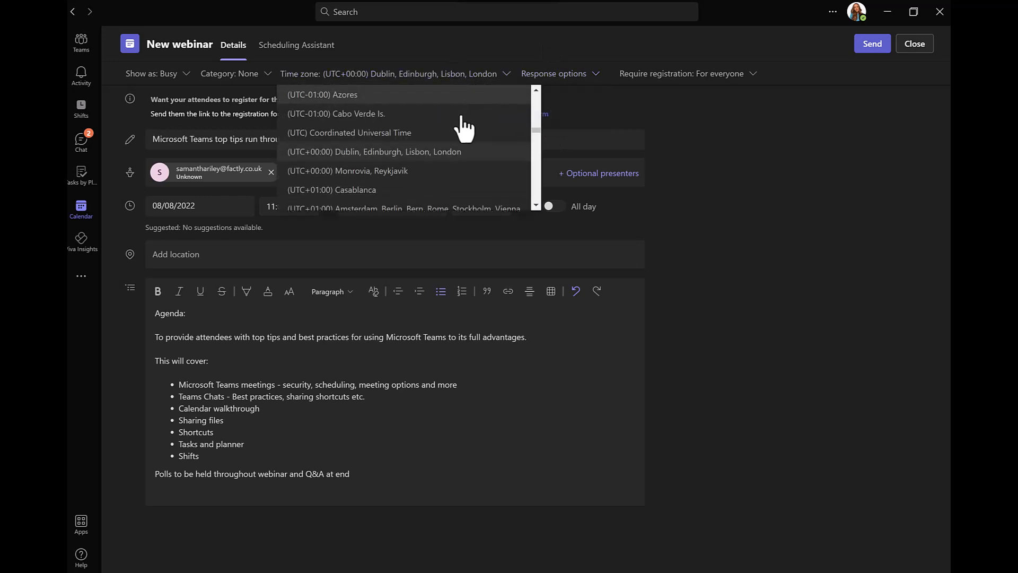
left_click(437, 78)
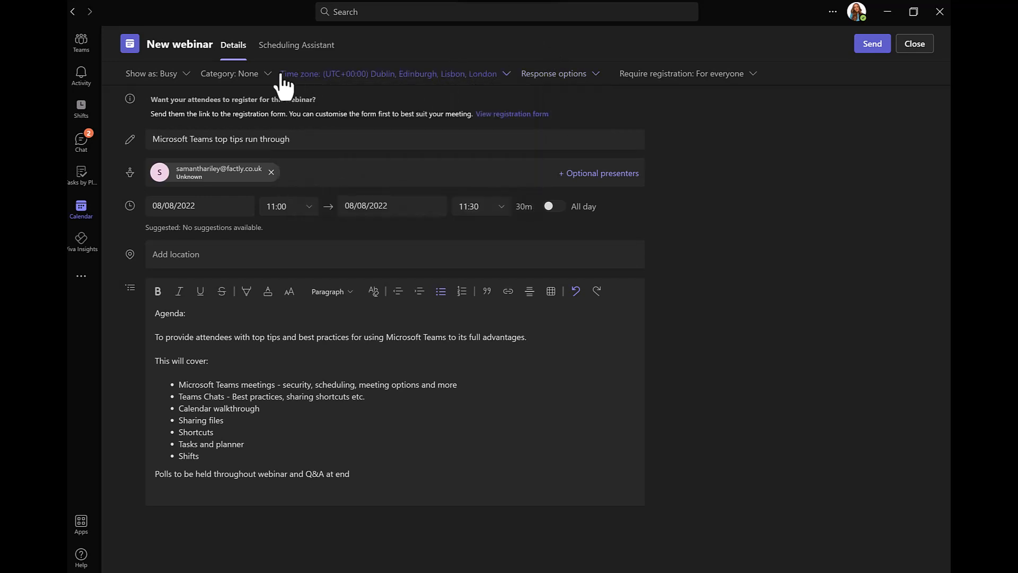
- Set the webinar's category to Training and keep Show as on Busy
left_click(261, 75)
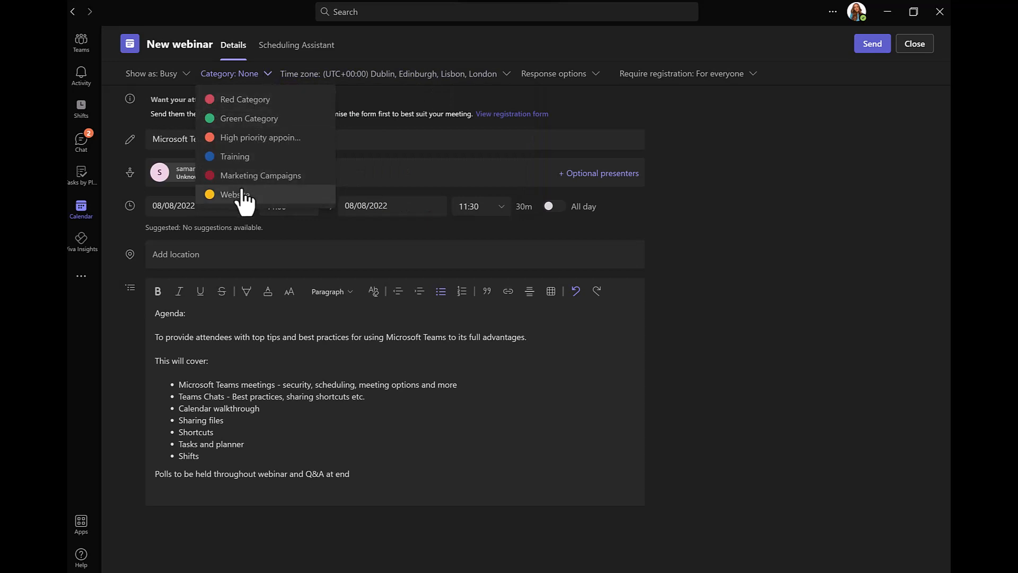
left_click(215, 159)
left_click(161, 75)
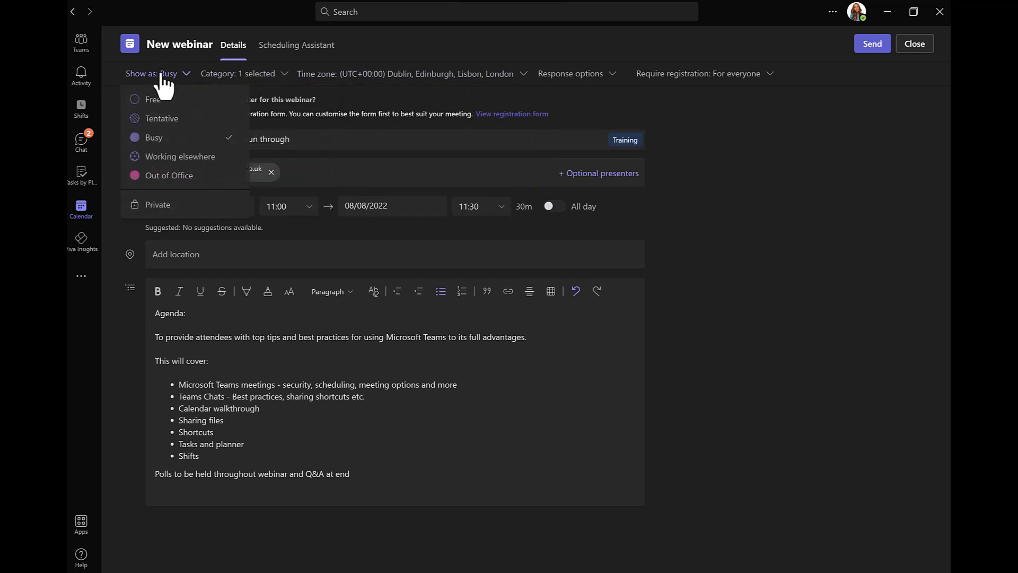
left_click(160, 76)
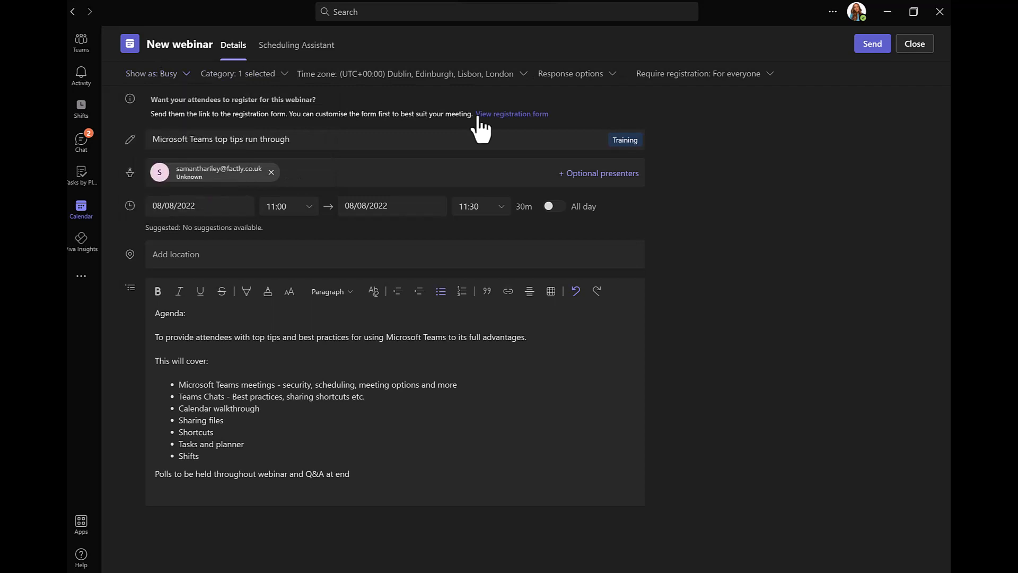
- Send the webinar and open the 'Microsoft Teams top tips run through' event on Monday 8 August
left_click(871, 46)
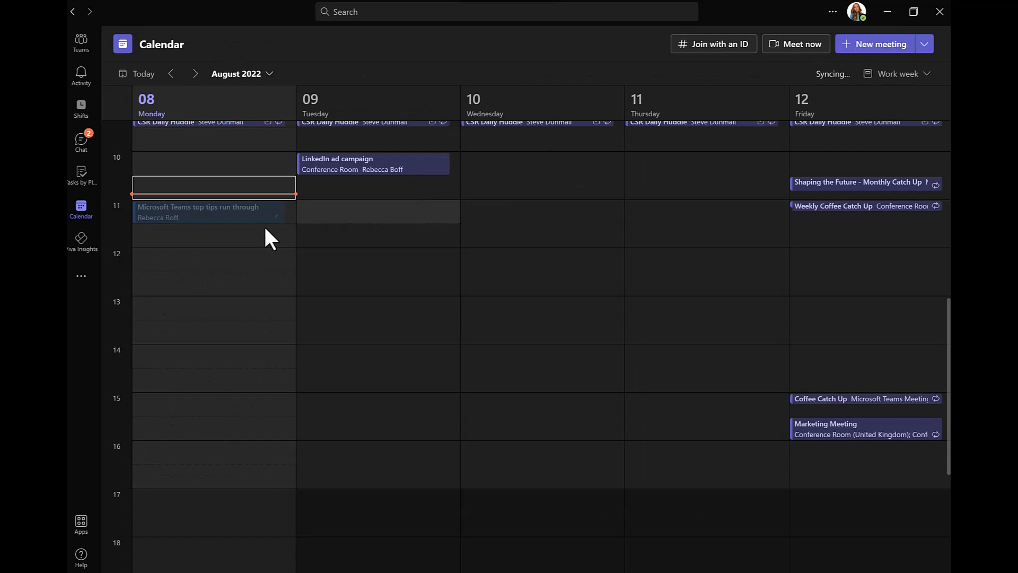
left_click(197, 215)
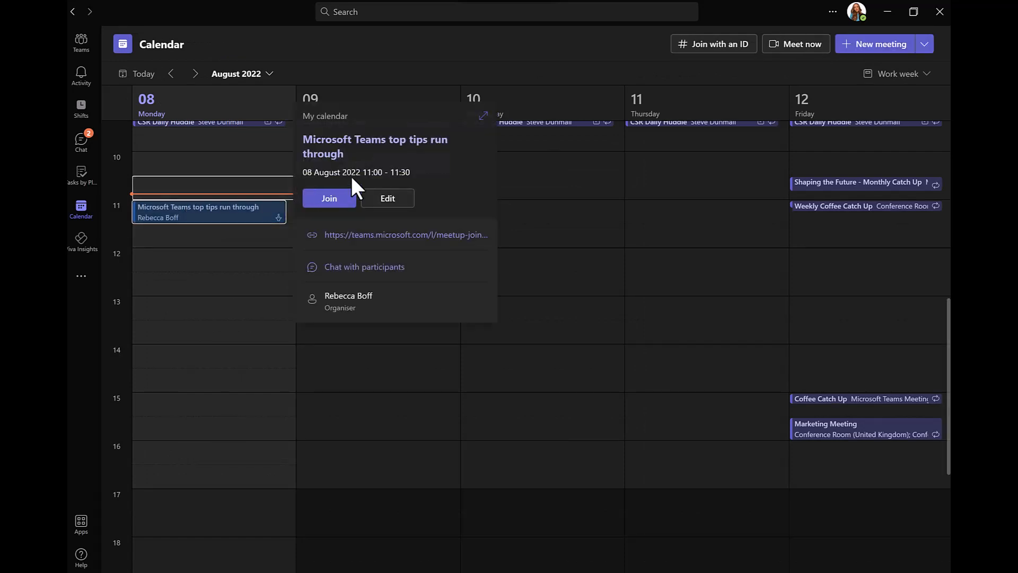
- In the webinar's meeting options, keep the lobby setting and presenting limited to Specific people
left_click(377, 201)
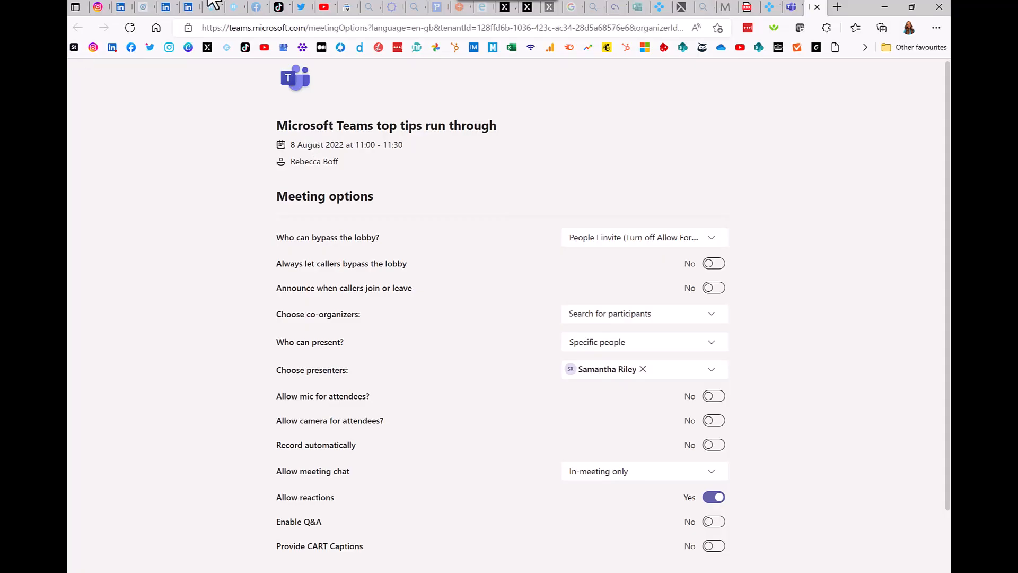
left_click(611, 240)
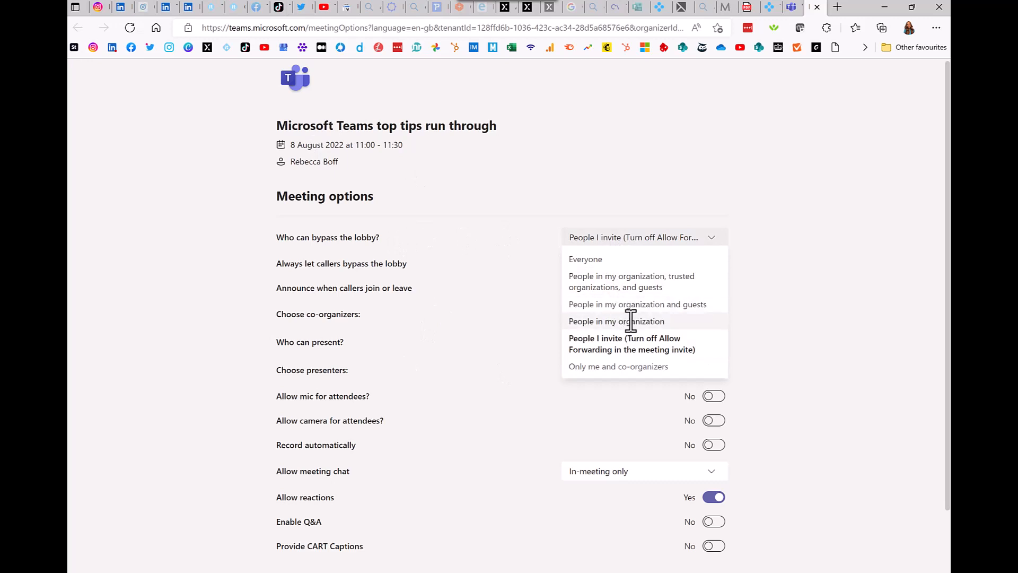
left_click(775, 284)
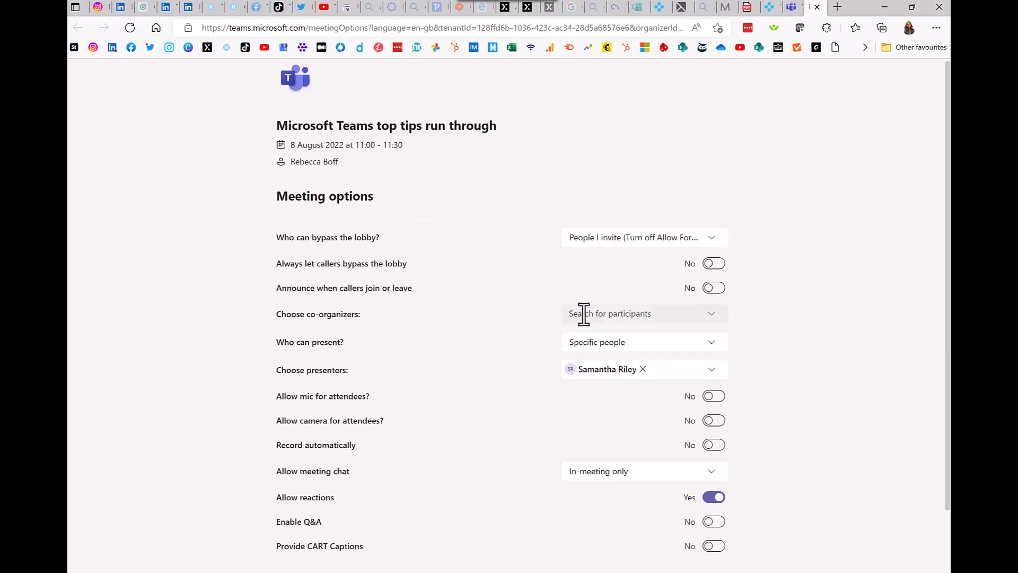
left_click(640, 314)
left_click(681, 345)
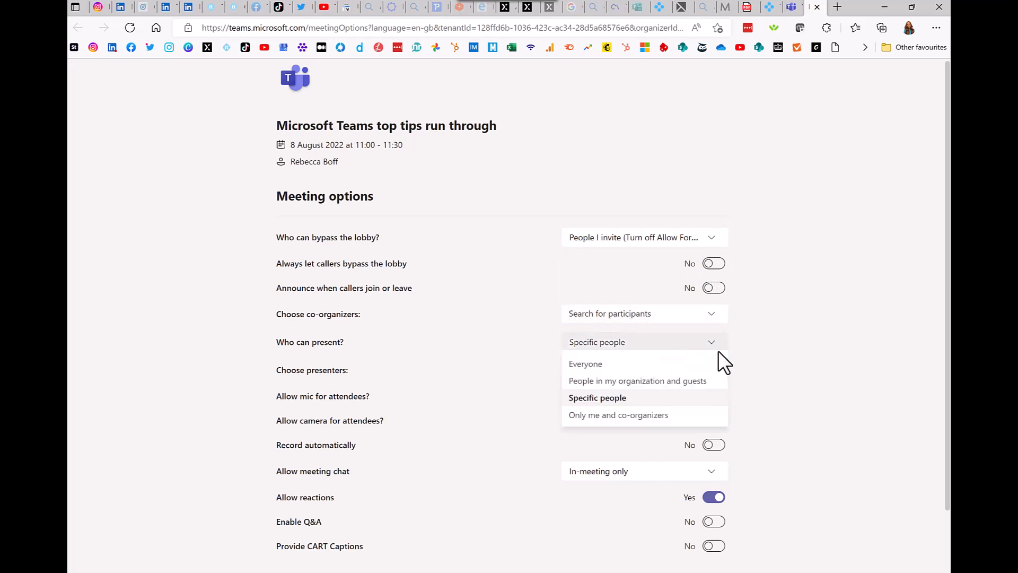
left_click(771, 334)
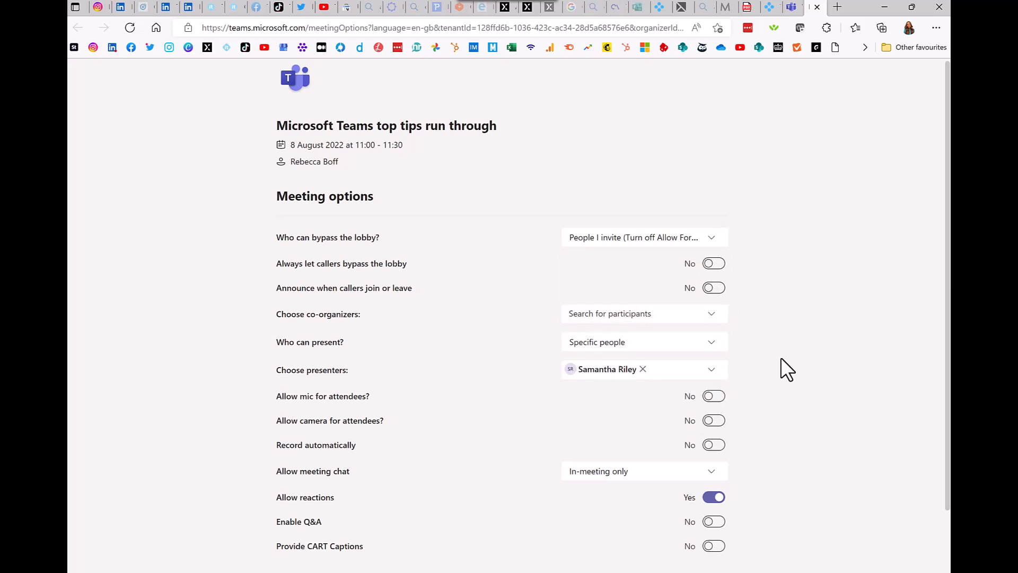
- Keep meeting chat as In-meeting only and turn Enable Q&A on
scroll(781, 357, "down", 2)
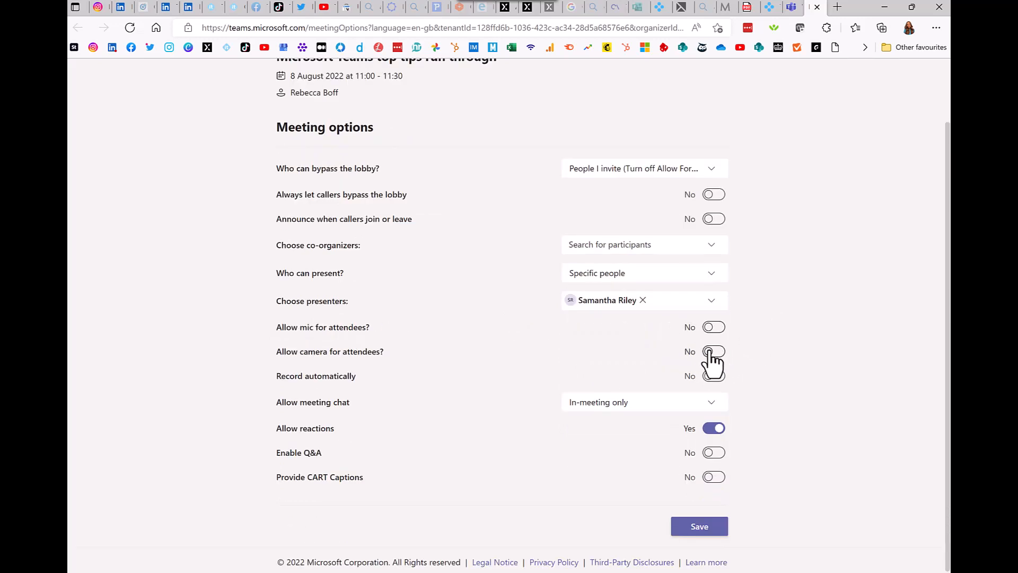
left_click(635, 407)
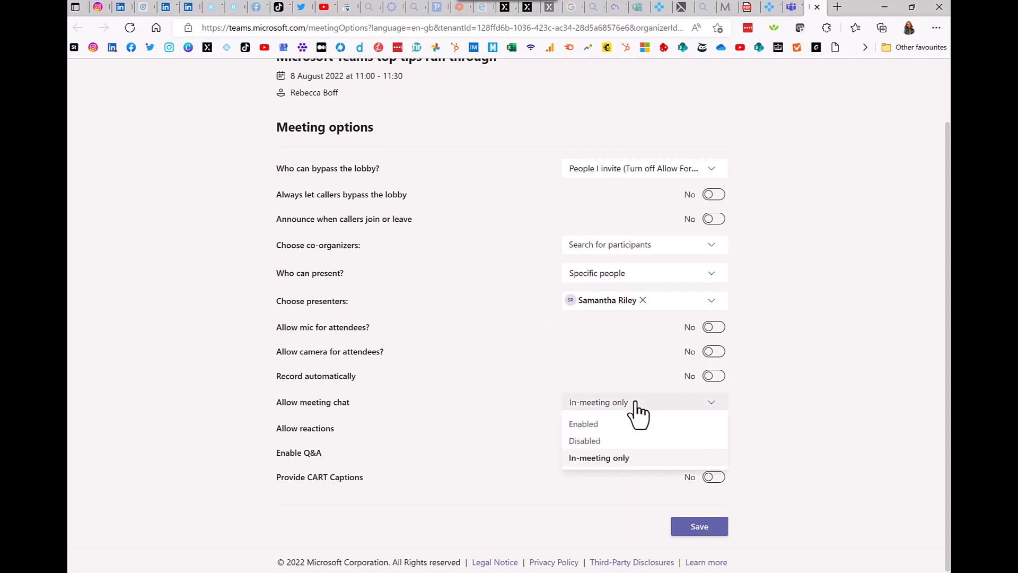
left_click(491, 441)
left_click(712, 454)
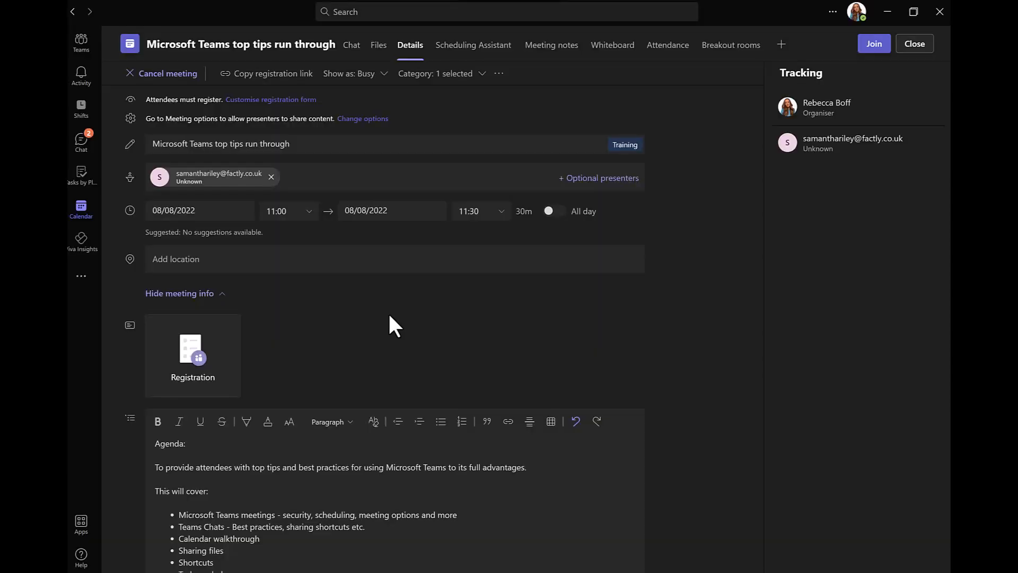
- Add the Polls app as a new tab on the meeting
scroll(391, 325, "down", 3)
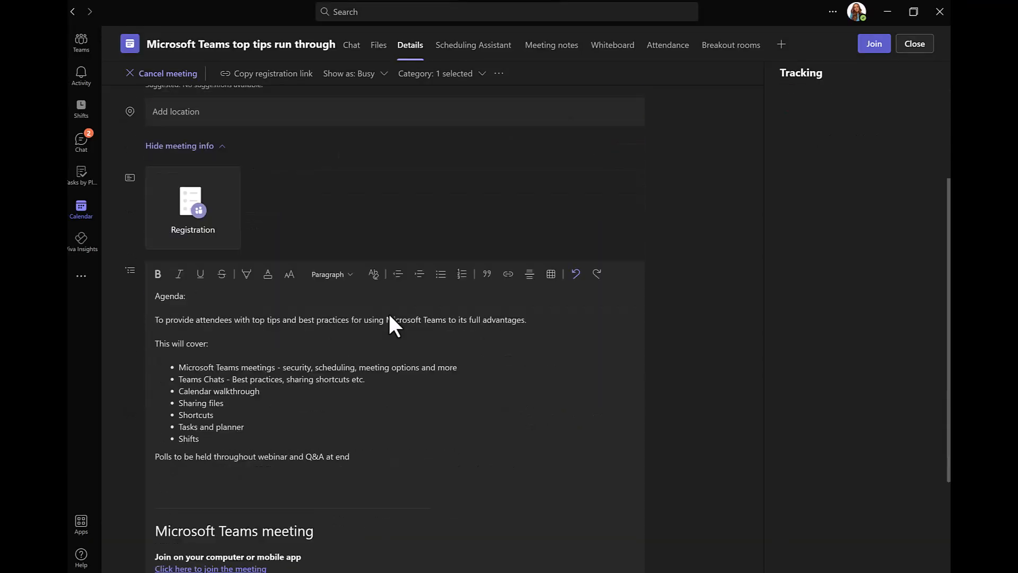
scroll(390, 318, "up", 3)
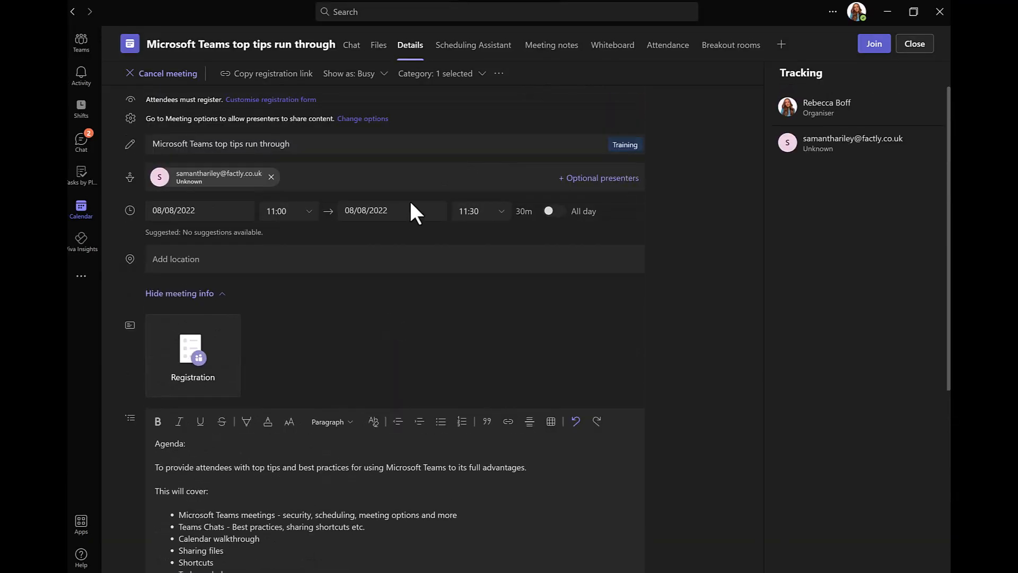
left_click(781, 45)
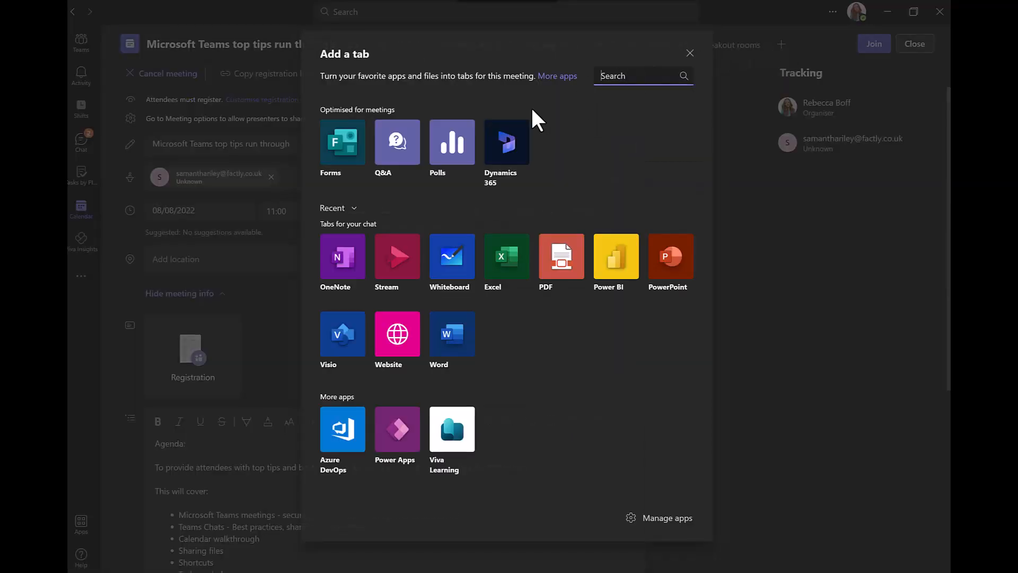
left_click(454, 168)
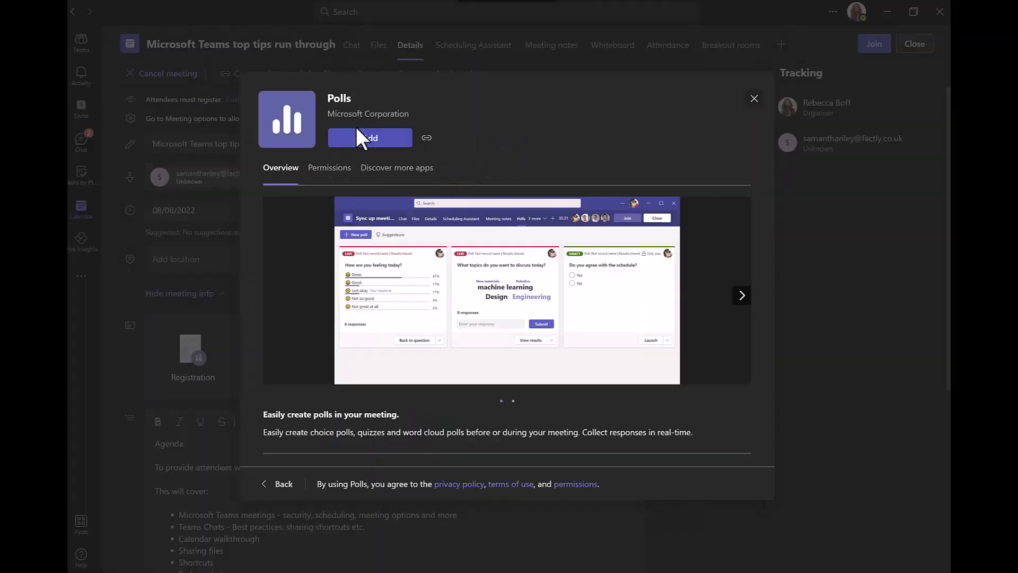
left_click(359, 139)
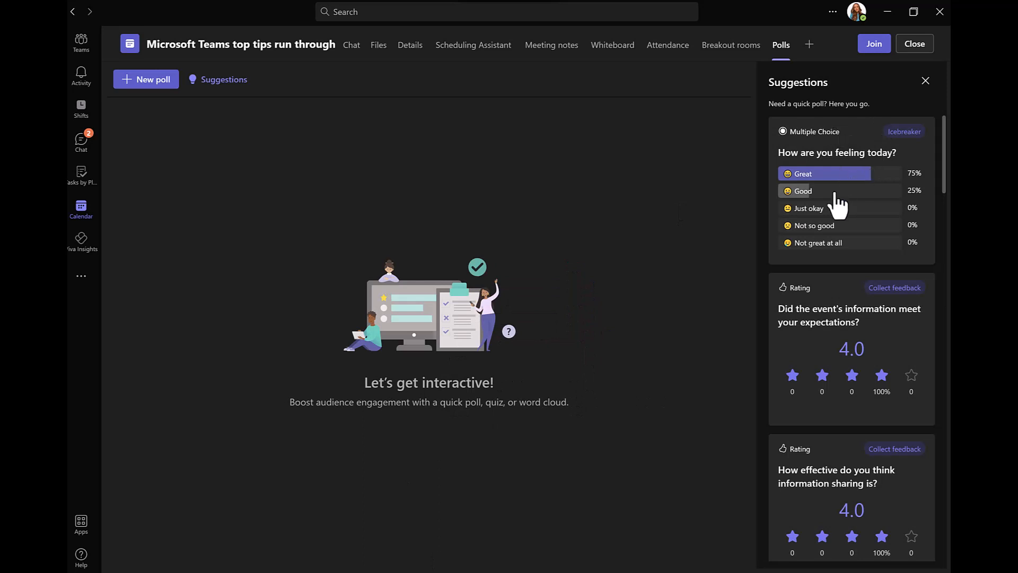
- Save the suggested 'How are you feeling today?' poll as a draft
left_click(836, 159)
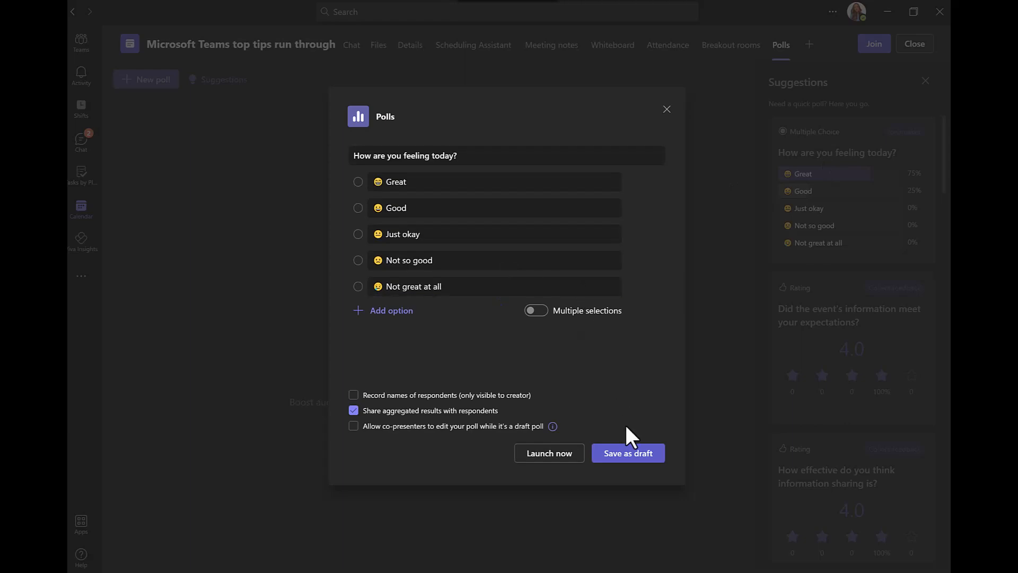
left_click(354, 427)
left_click(390, 428)
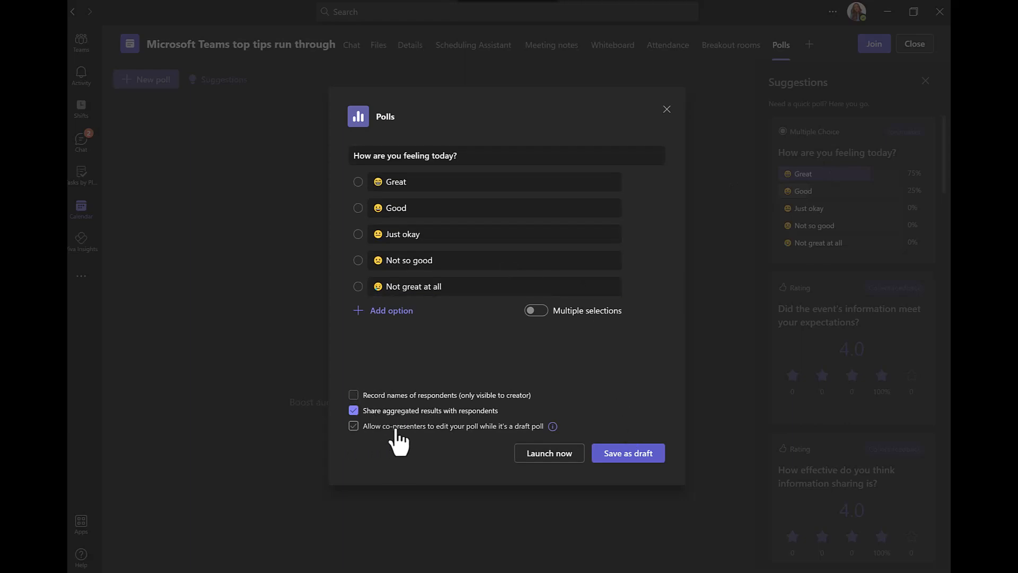
left_click(628, 453)
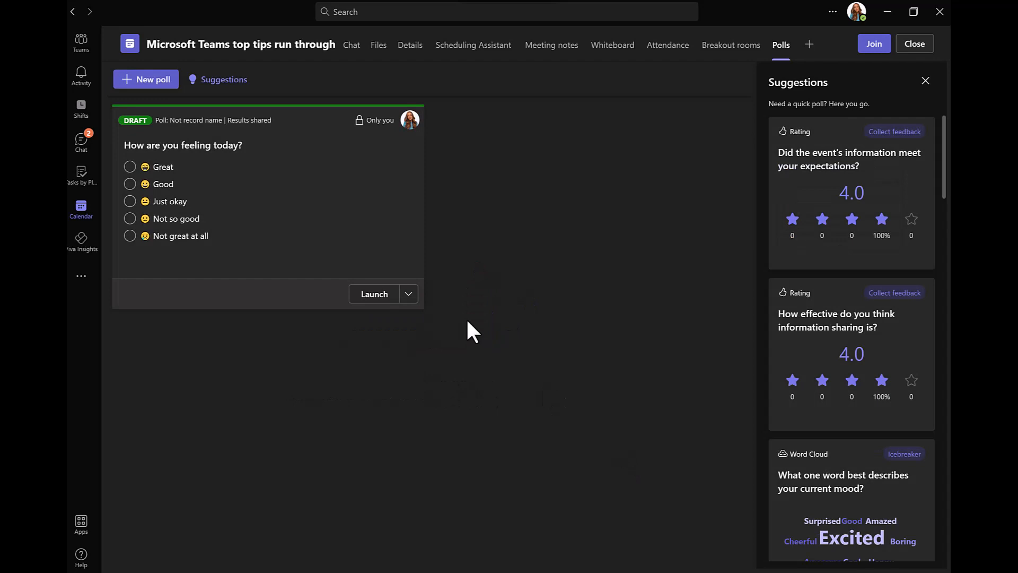
- Save a Word Cloud draft asking 'What 1 thing will you take away from this training session?'
left_click(150, 80)
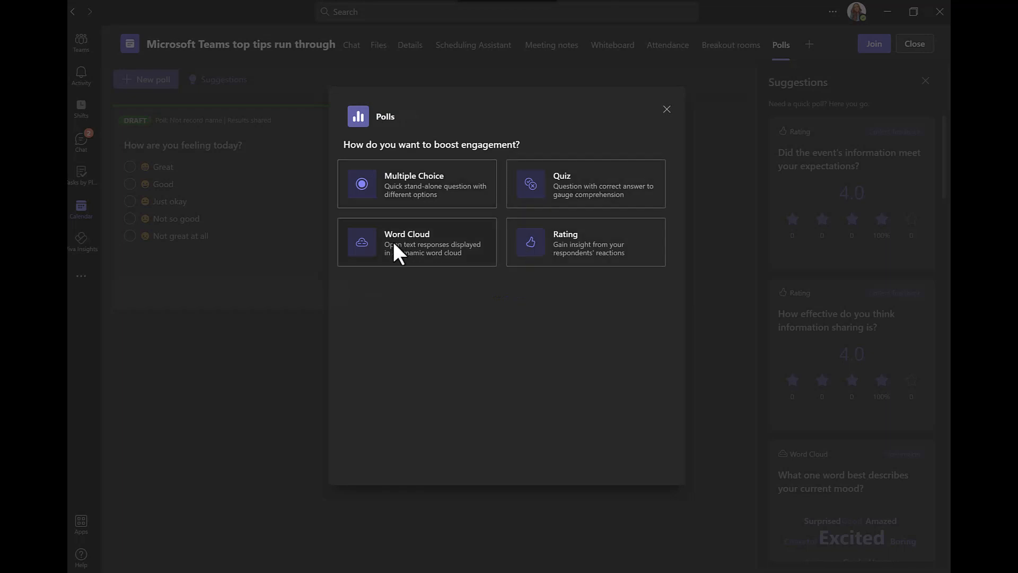
left_click_drag(393, 243, 467, 120)
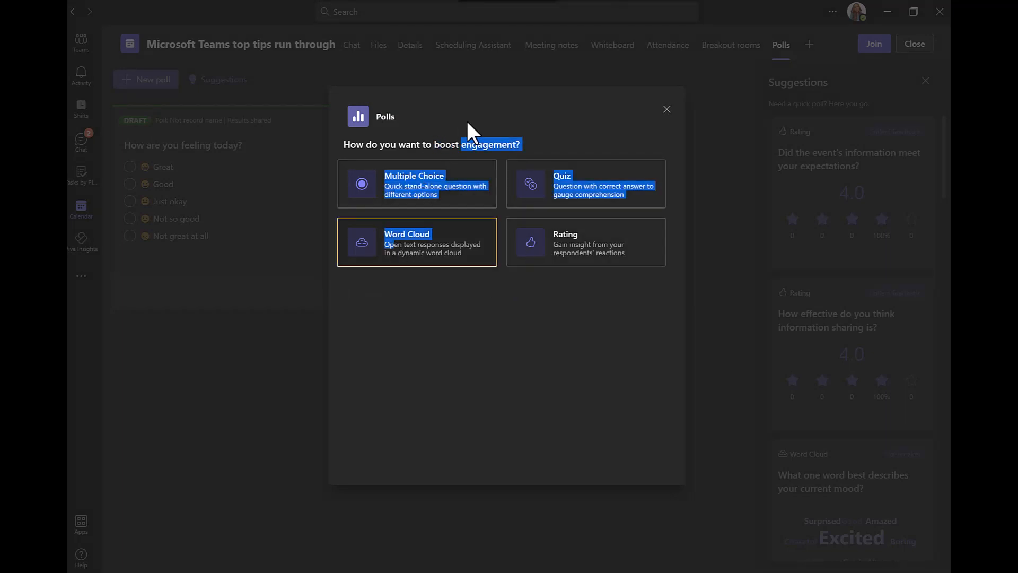
left_click(405, 225)
left_click(397, 161)
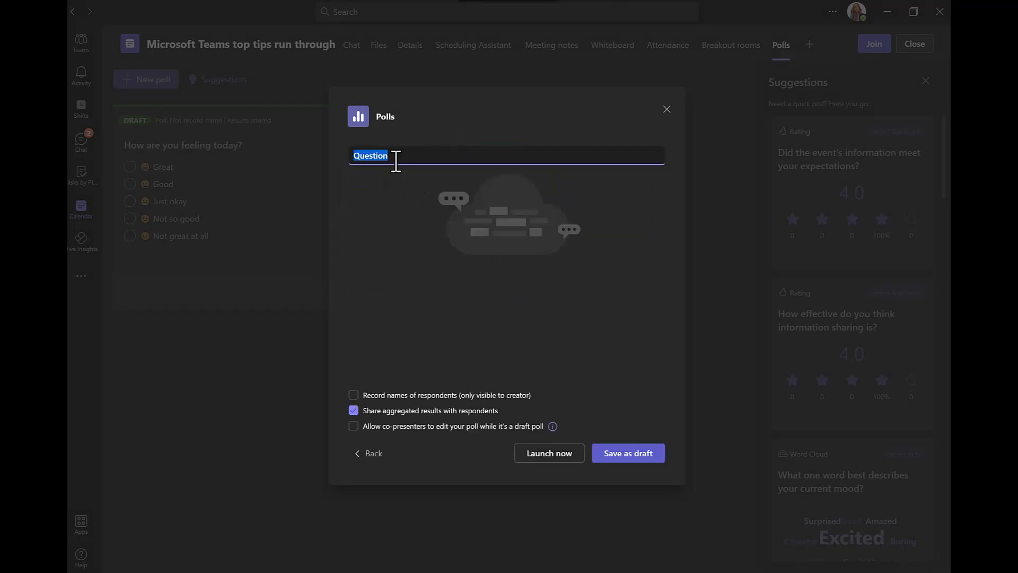
type("What 1 thing will you take away from this training sess")
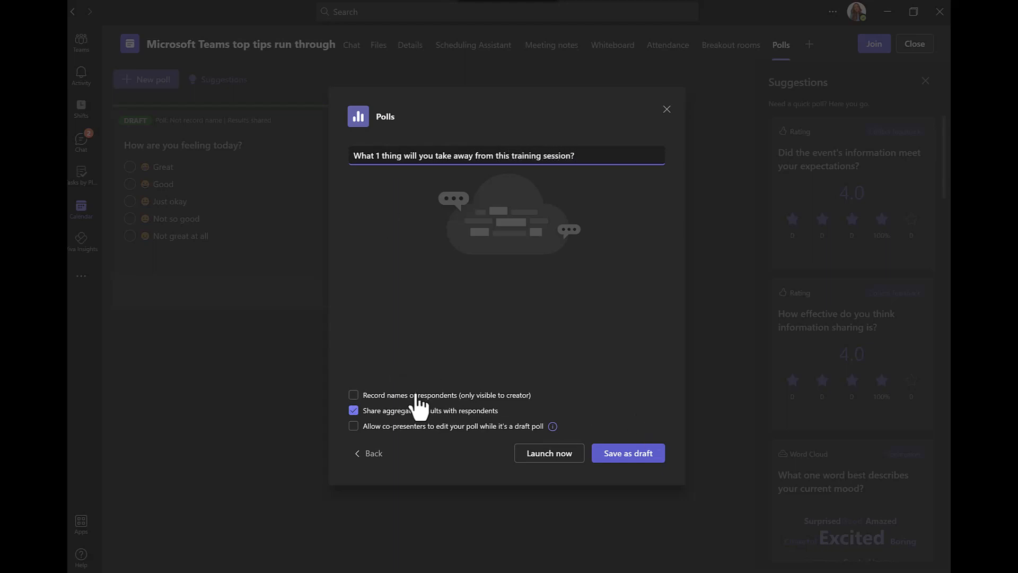
left_click(413, 426)
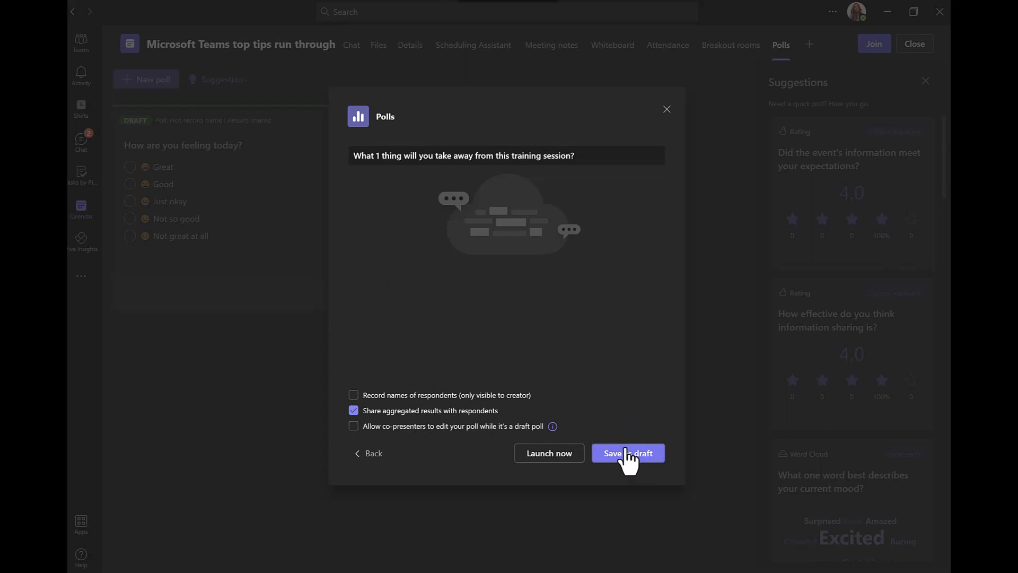
left_click(625, 458)
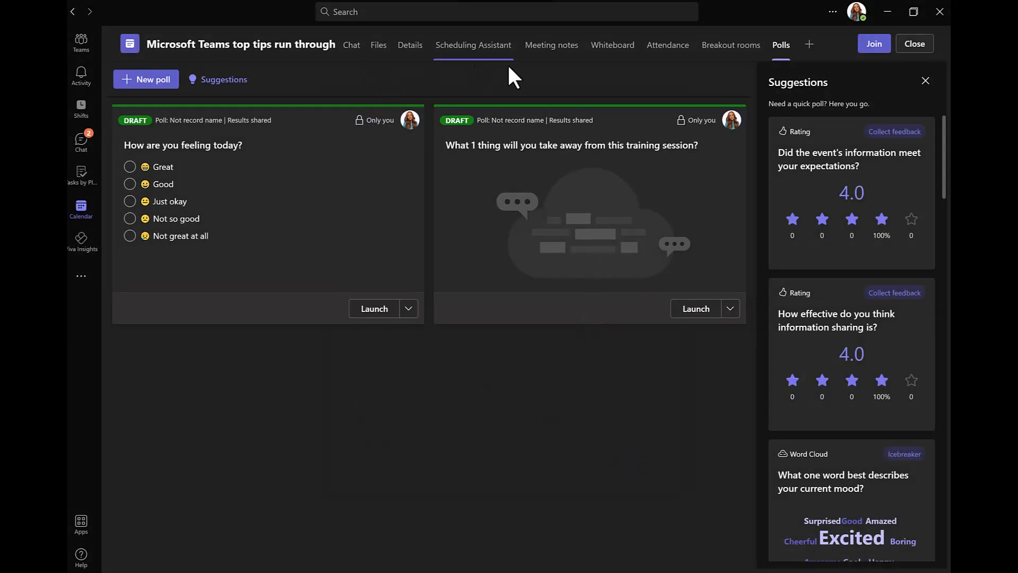
- Add a Q&A tab allowing anonymous posts, then join the meeting with computer audio
left_click(809, 44)
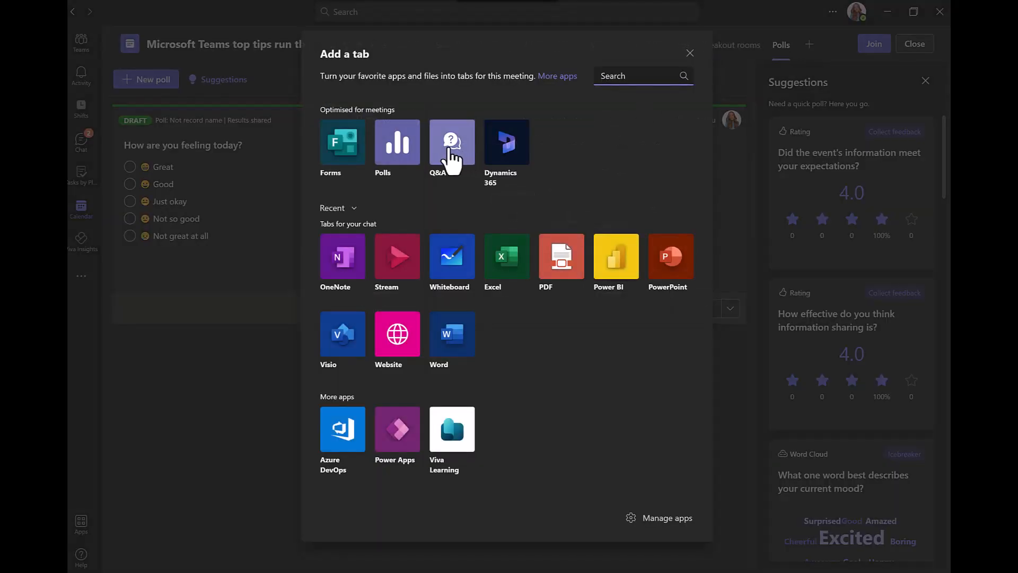
left_click(450, 150)
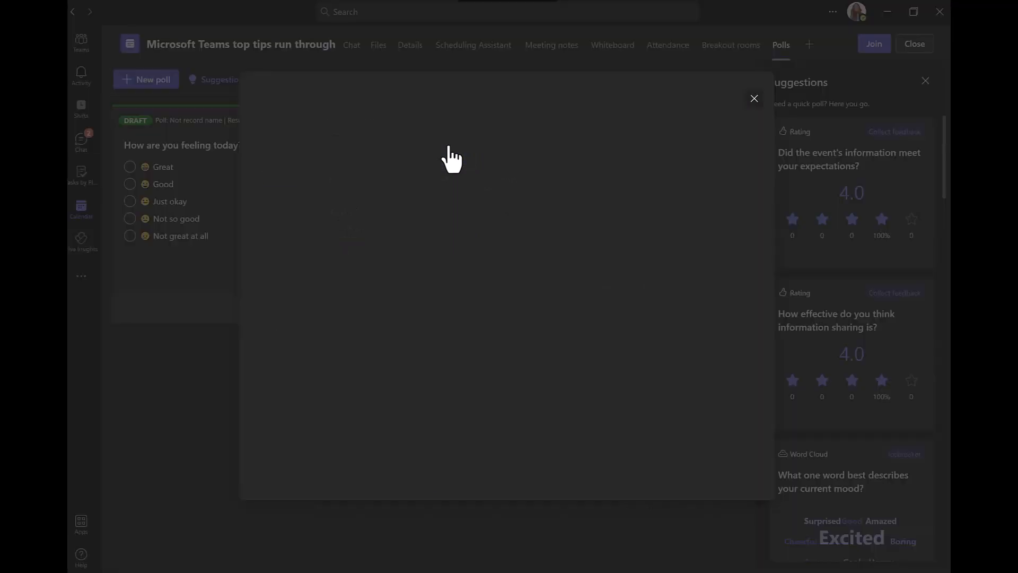
left_click(382, 140)
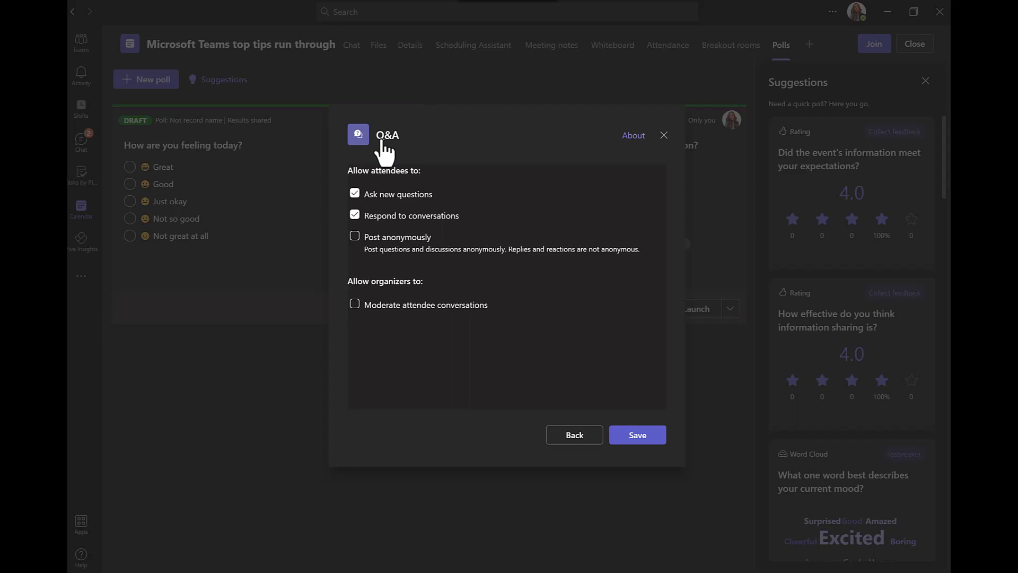
left_click(377, 238)
left_click(636, 436)
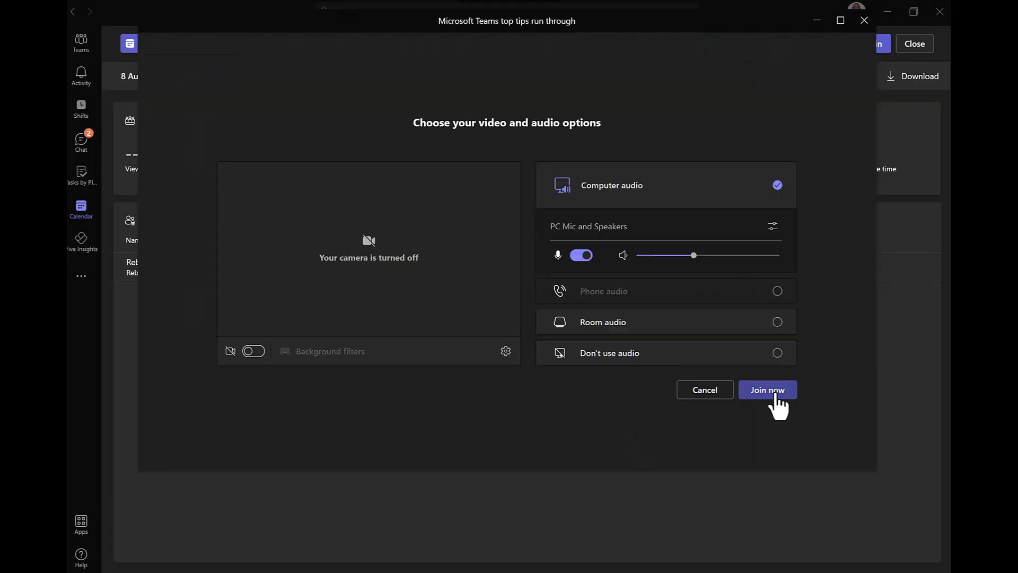
left_click(772, 391)
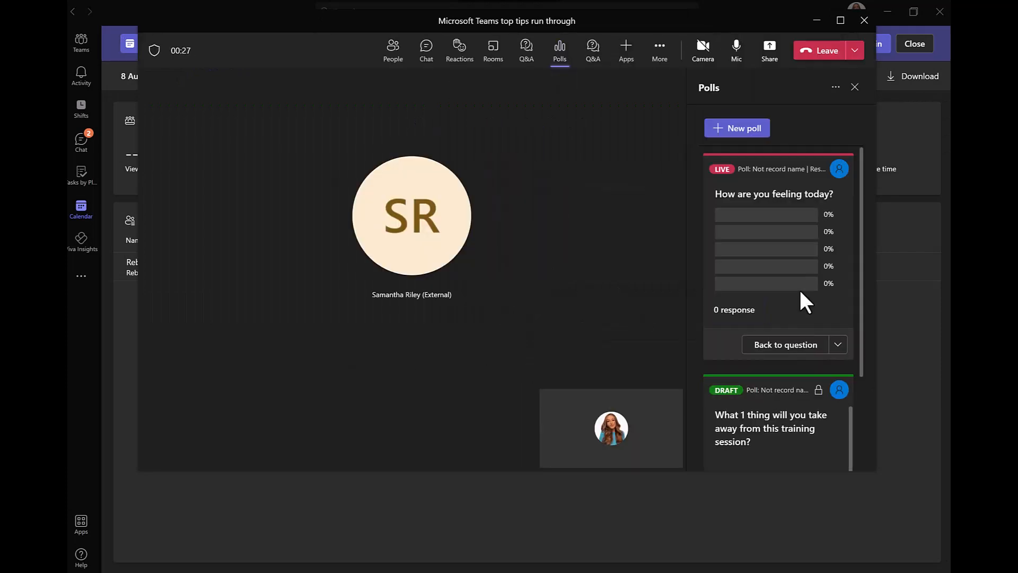
- Launch the word cloud poll, reply to the attendee's Q&A question, and open the attendance report
scroll(800, 288, "down", 2)
left_click(804, 448)
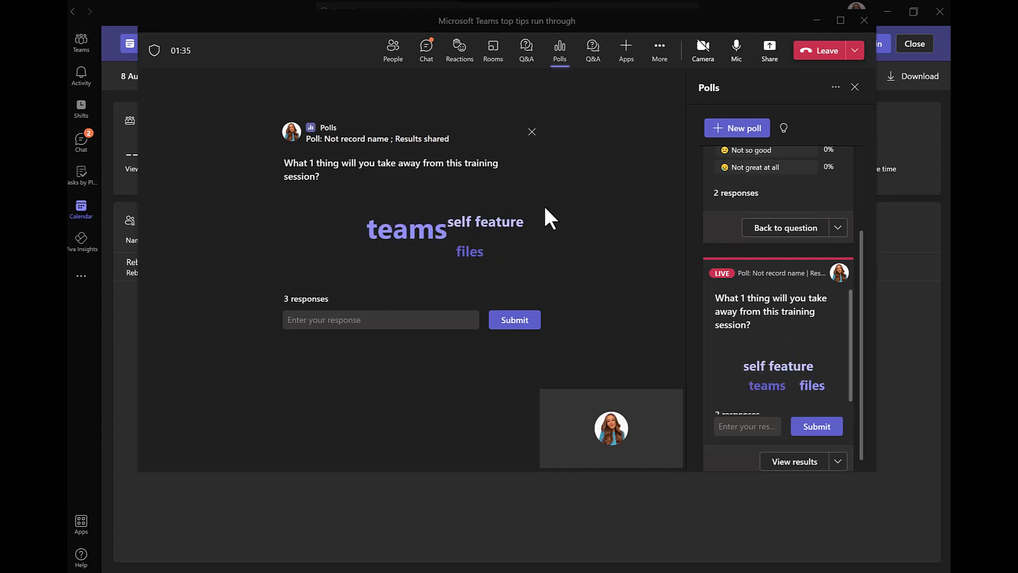
left_click(593, 51)
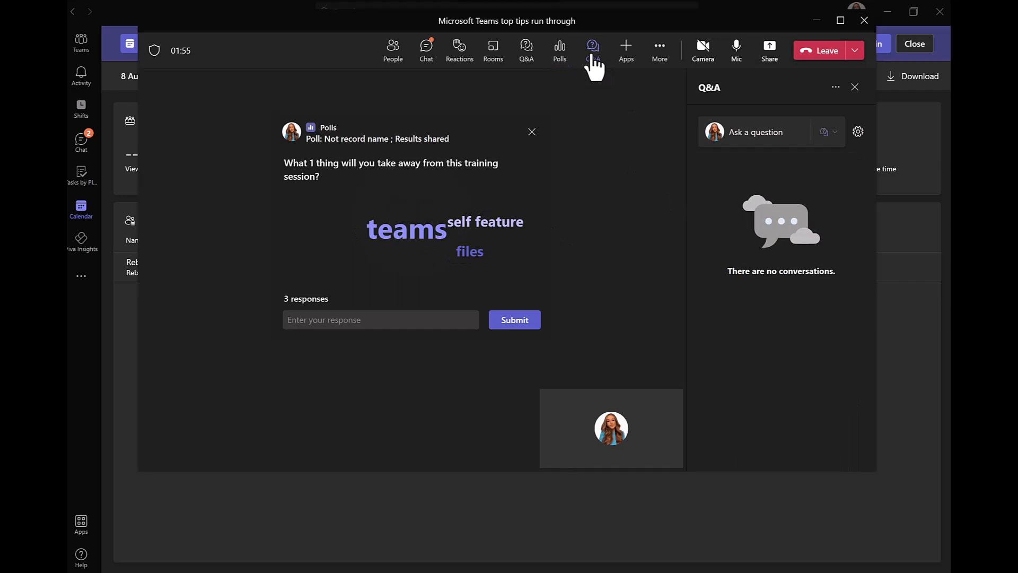
left_click(742, 263)
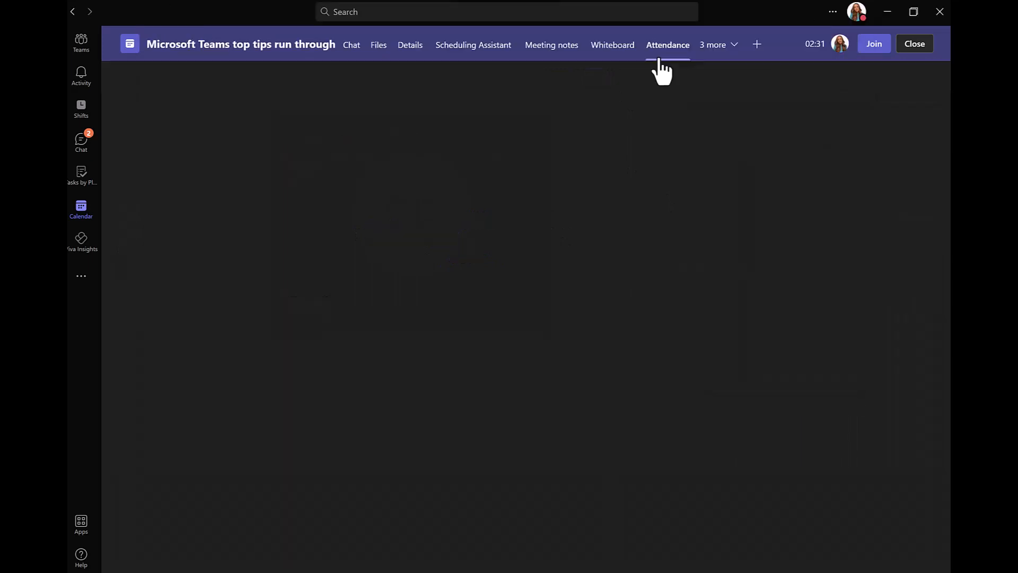
left_click(661, 60)
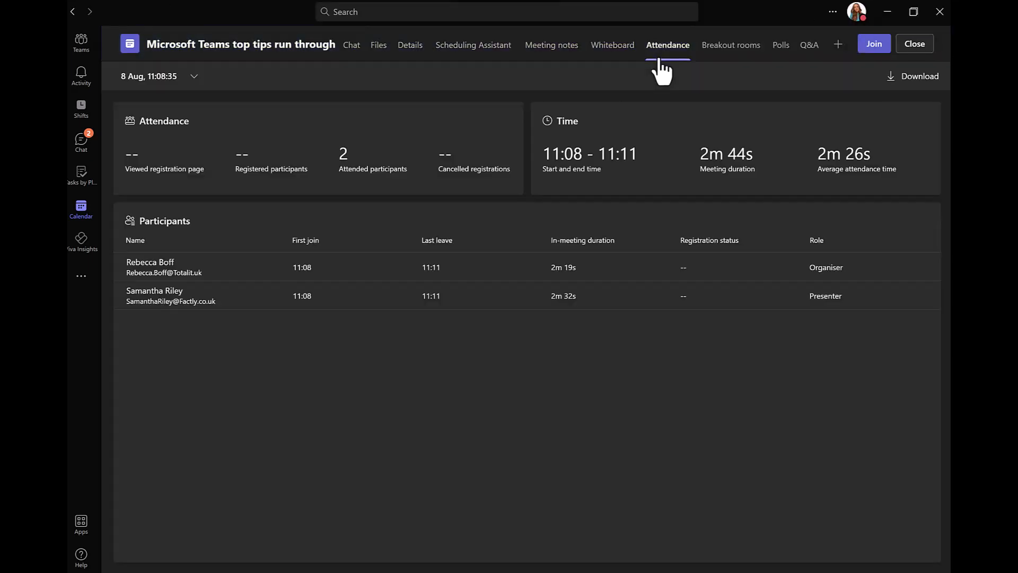